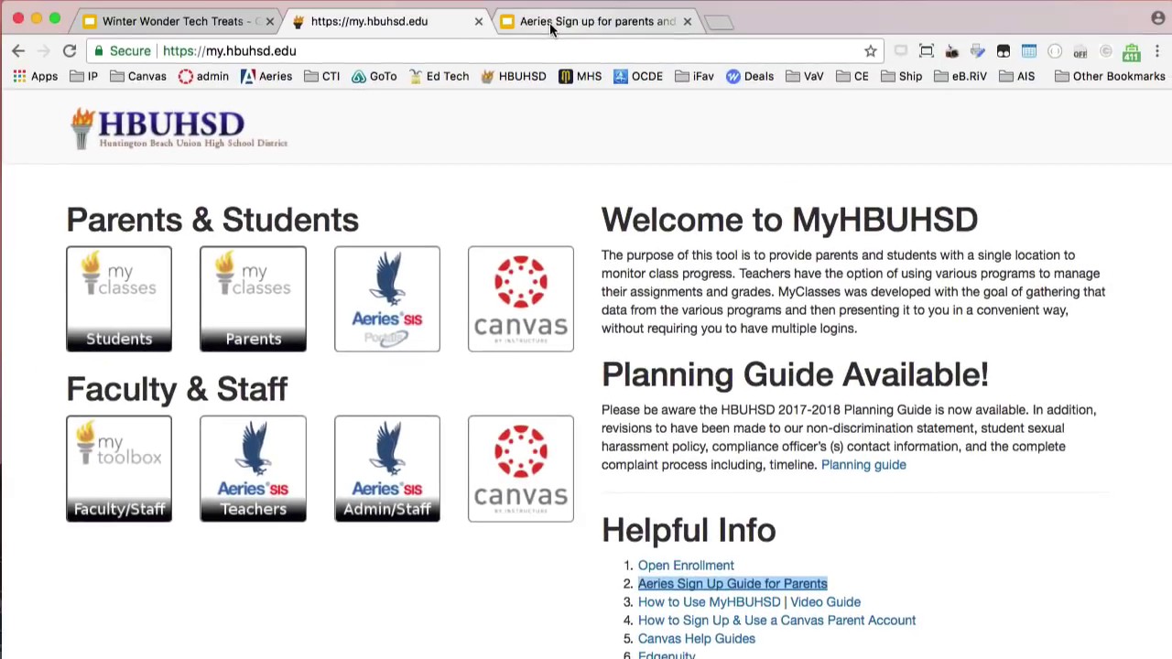
# Close the Aeries sign-up guide tab and the my.hbuhsd.edu tab, keeping the Winter Wonder Tech Treats presentation open.
pyautogui.click(549, 26)
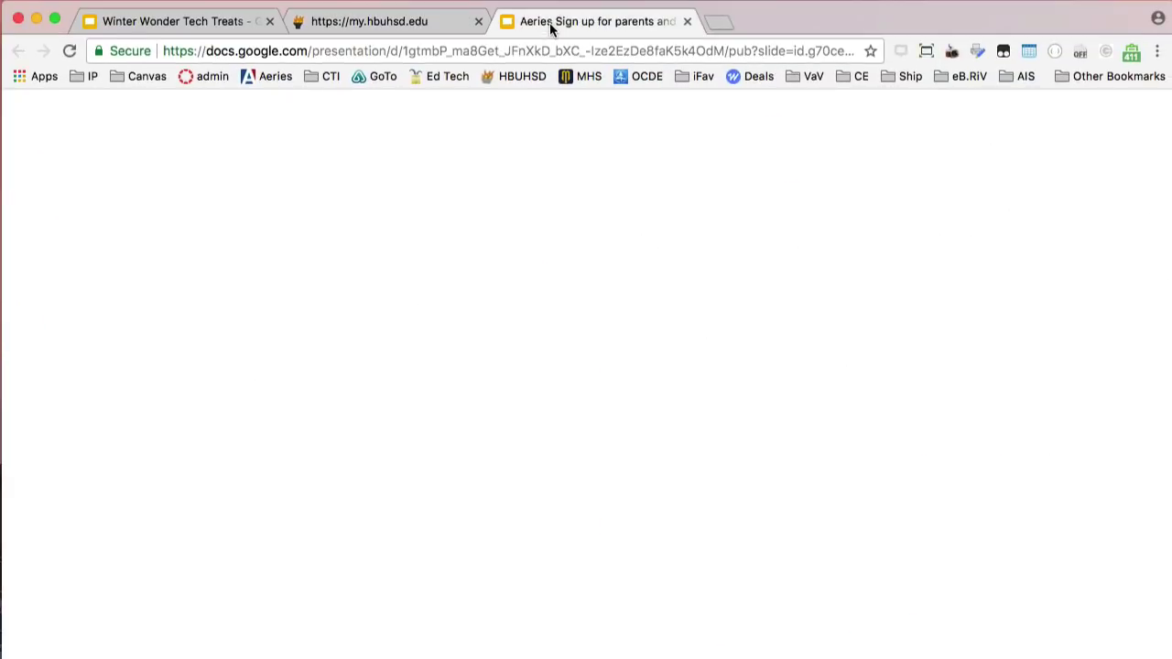
pyautogui.click(688, 22)
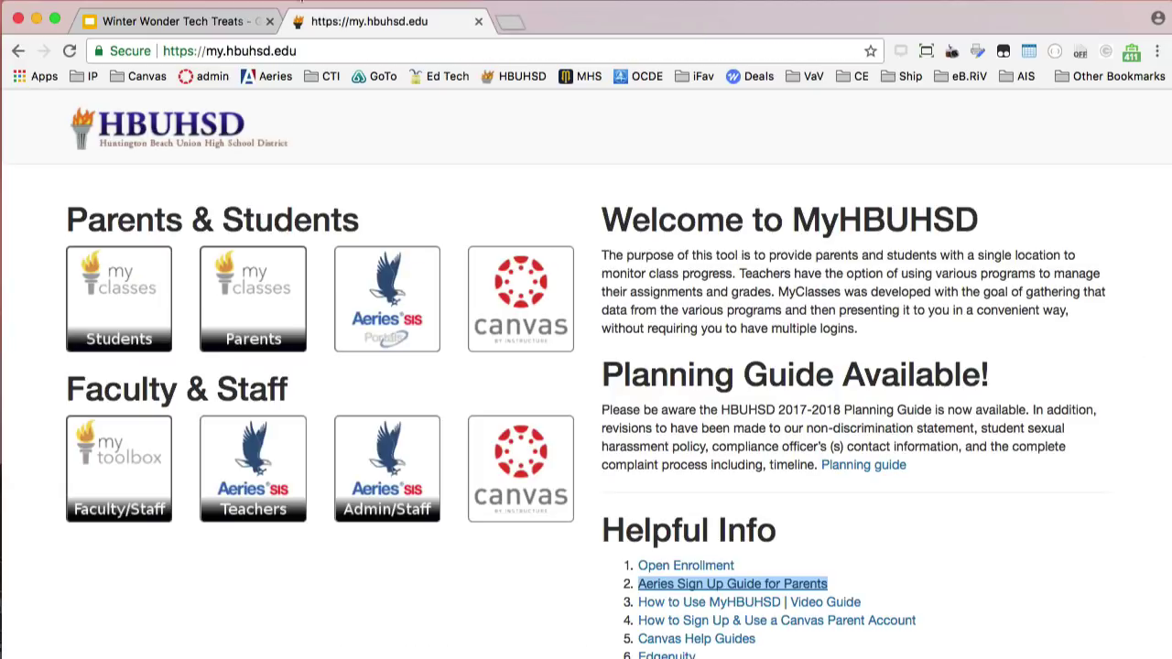
pyautogui.click(192, 23)
pyautogui.click(477, 22)
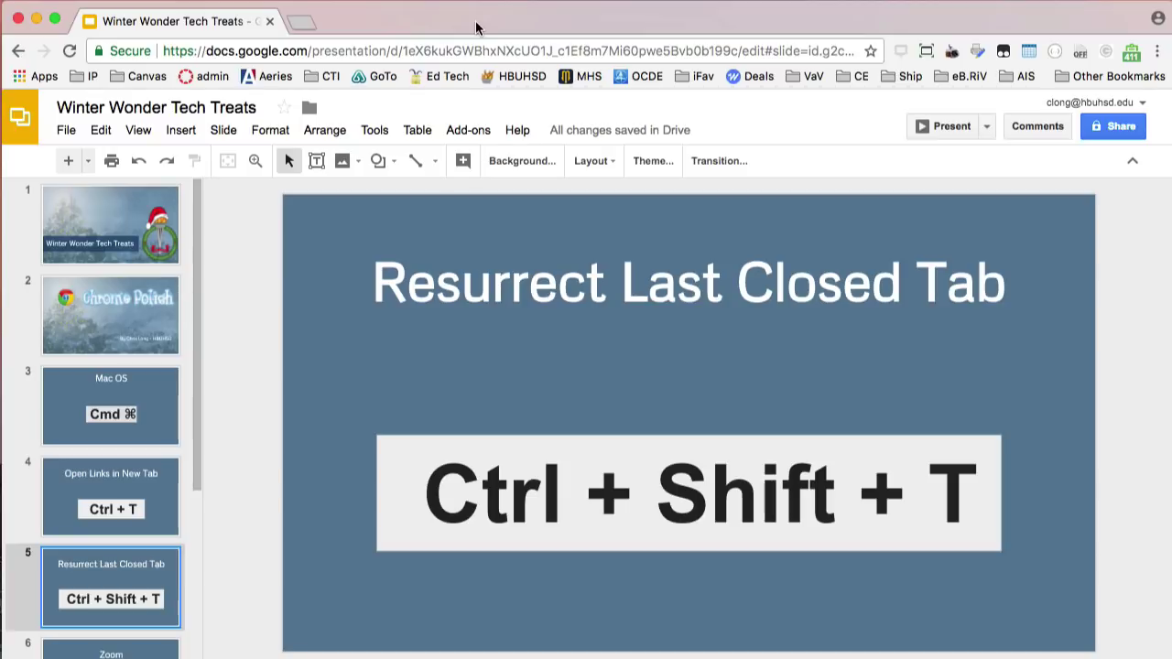
# Reopen the last closed tab and return to the Winter Wonder Tech Treats presentation.
pyautogui.press('super+shift+t')
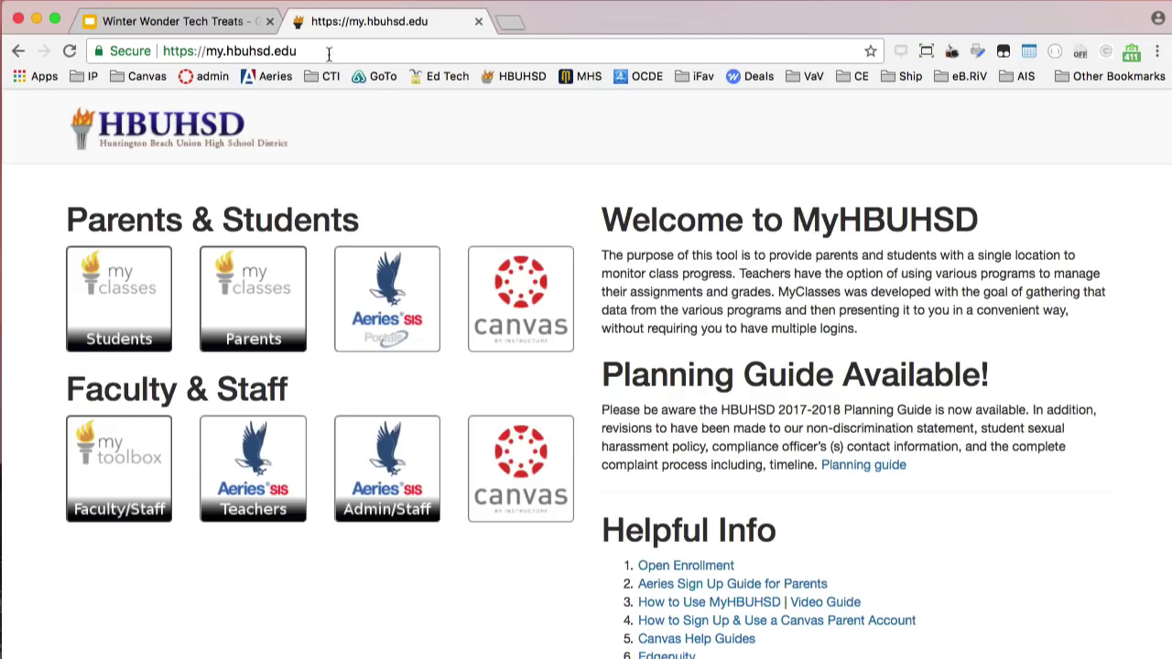
pyautogui.click(202, 20)
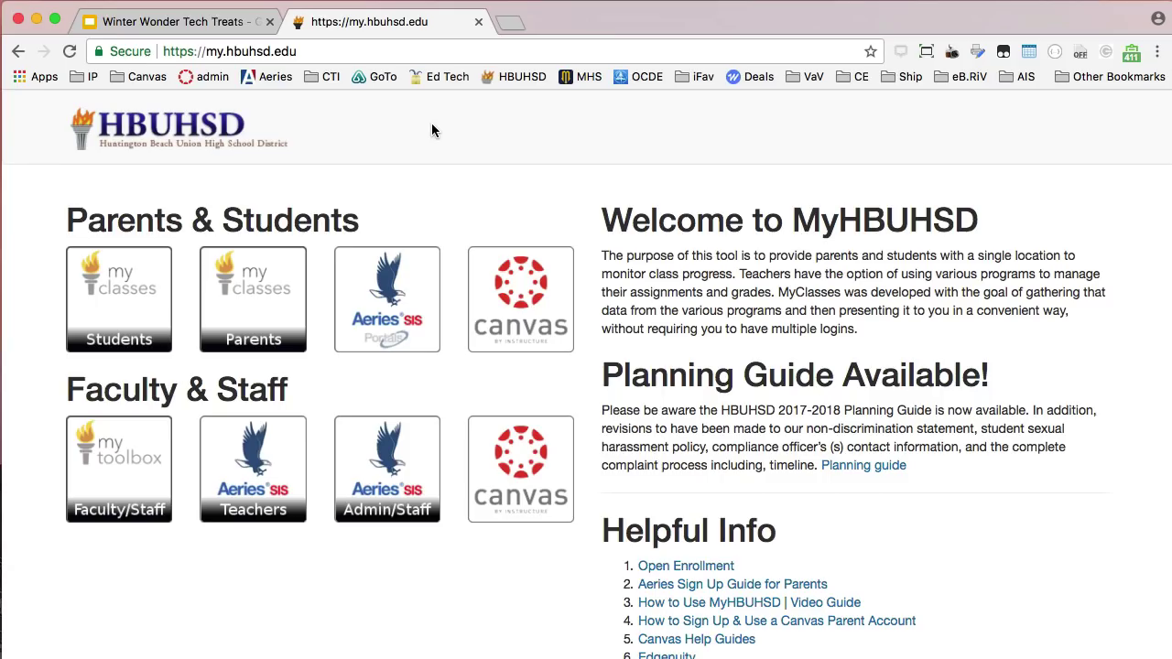
# Zoom the my.hbuhsd.edu page in by three levels and back out to 100%.
pyautogui.press('super+plus')
pyautogui.press('super+plus')
pyautogui.press('super+plus')
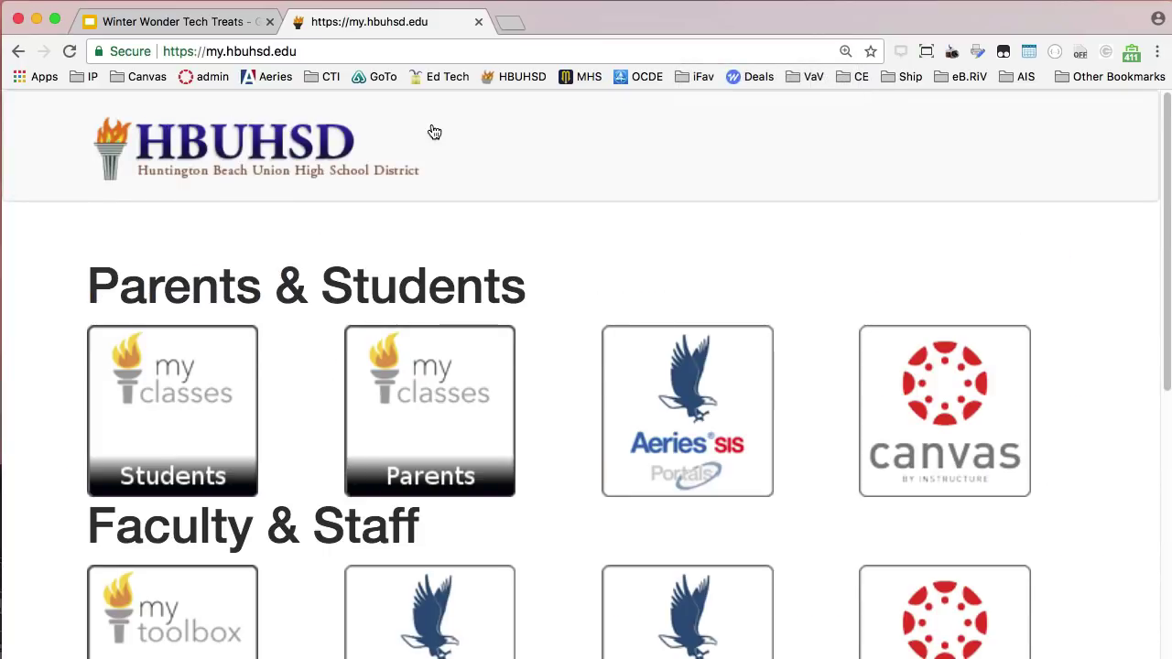
pyautogui.press('super+minus')
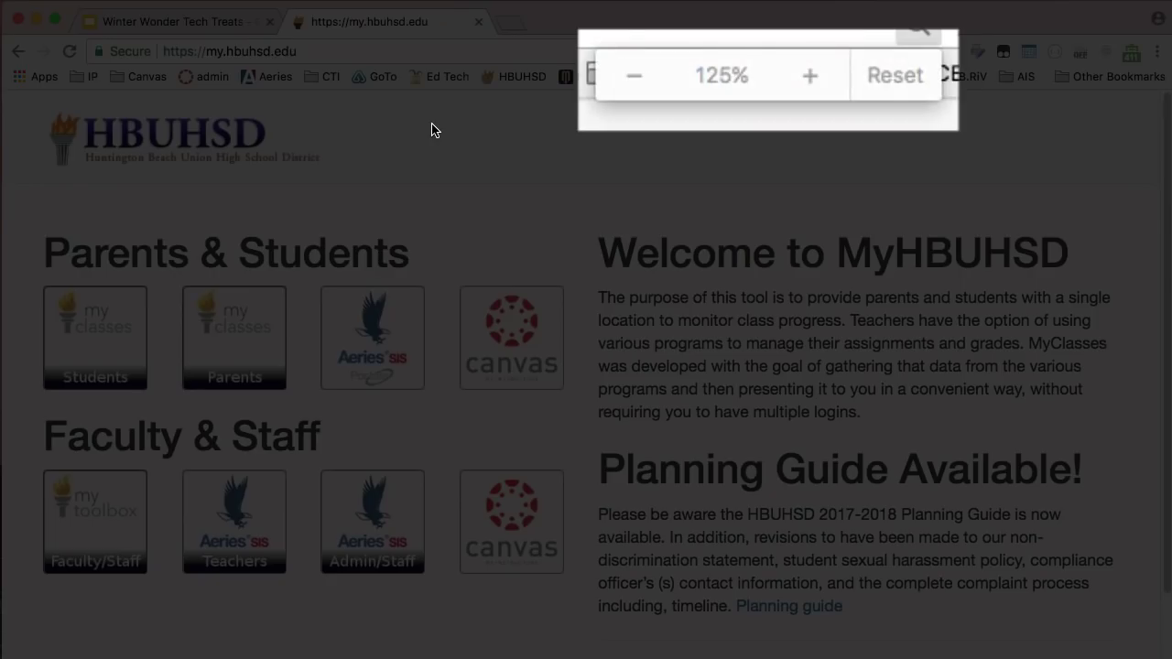
pyautogui.press('super+minus')
pyautogui.press('super+minus')
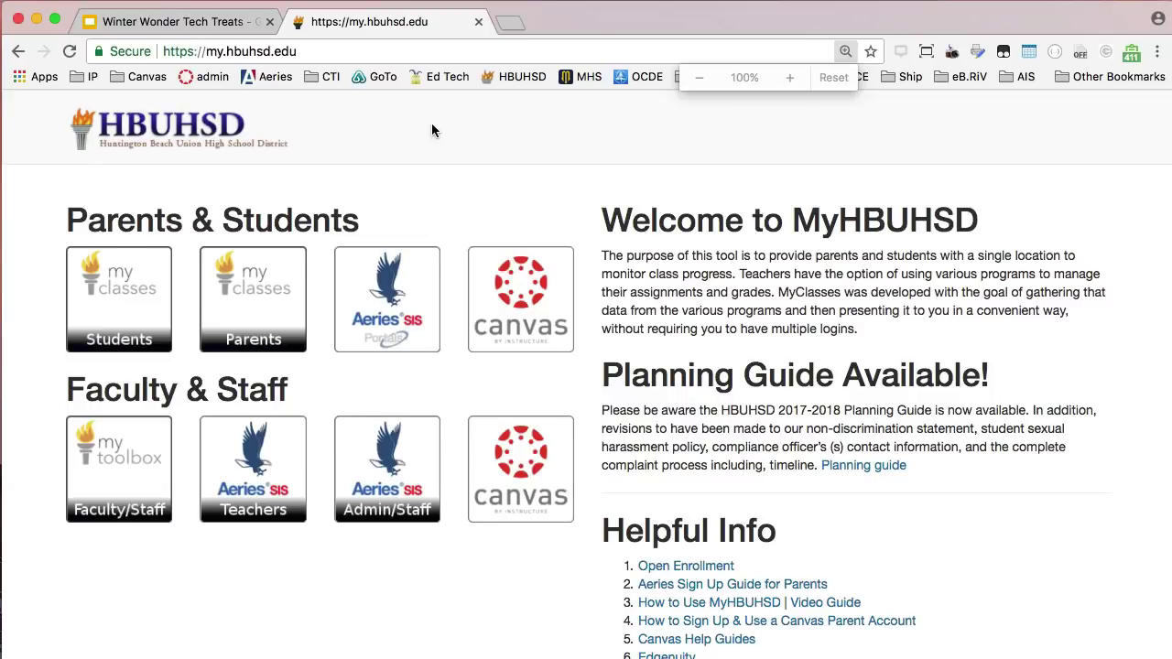
# Zoom the my.hbuhsd.edu page in by two levels and reset it to the default zoom.
pyautogui.press('super+plus')
pyautogui.press('super+plus')
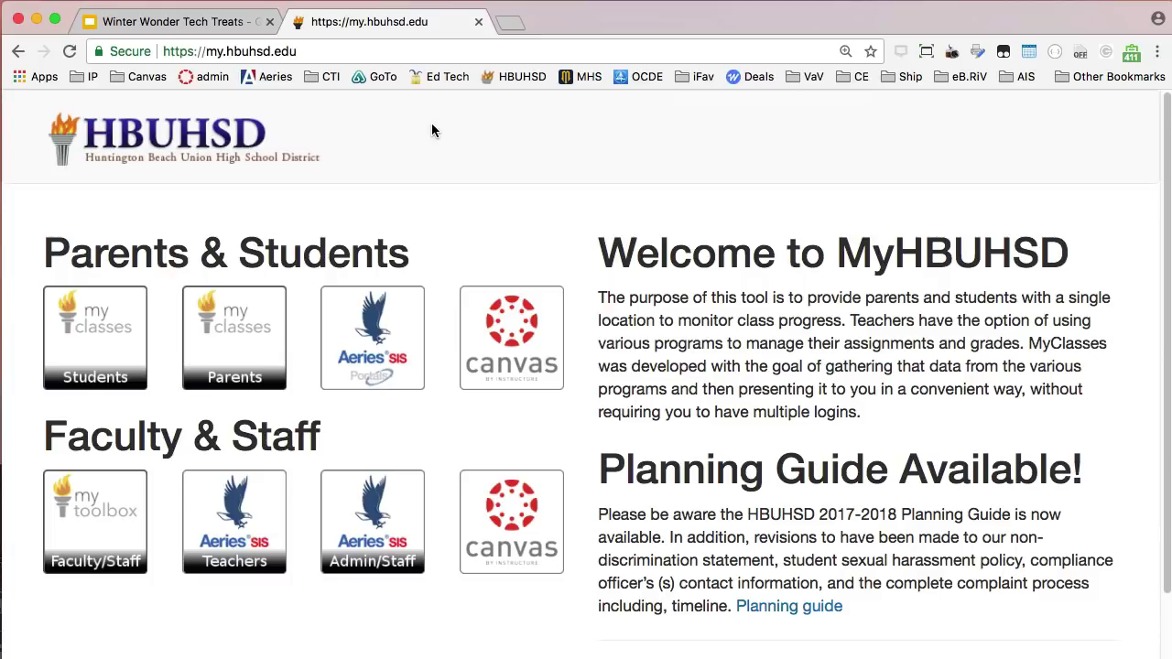
pyautogui.press('super+0')
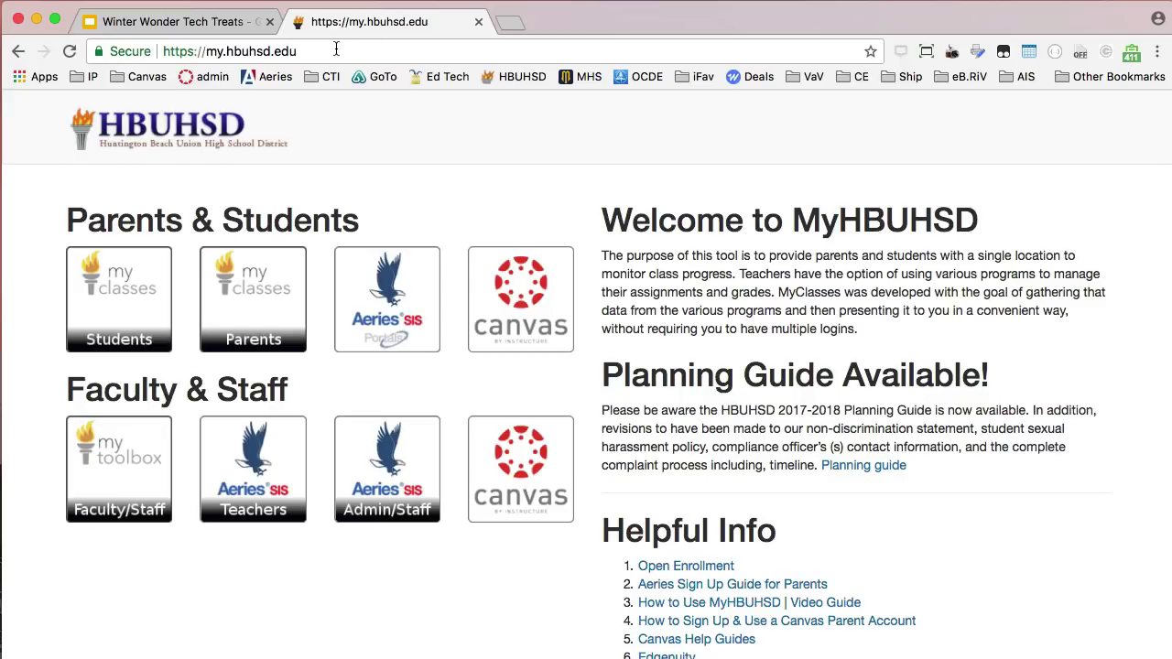
# Pin the Canvas Dashboard tab and switch to the Winter Wonder Tech Treats presentation.
pyautogui.press('super+r')
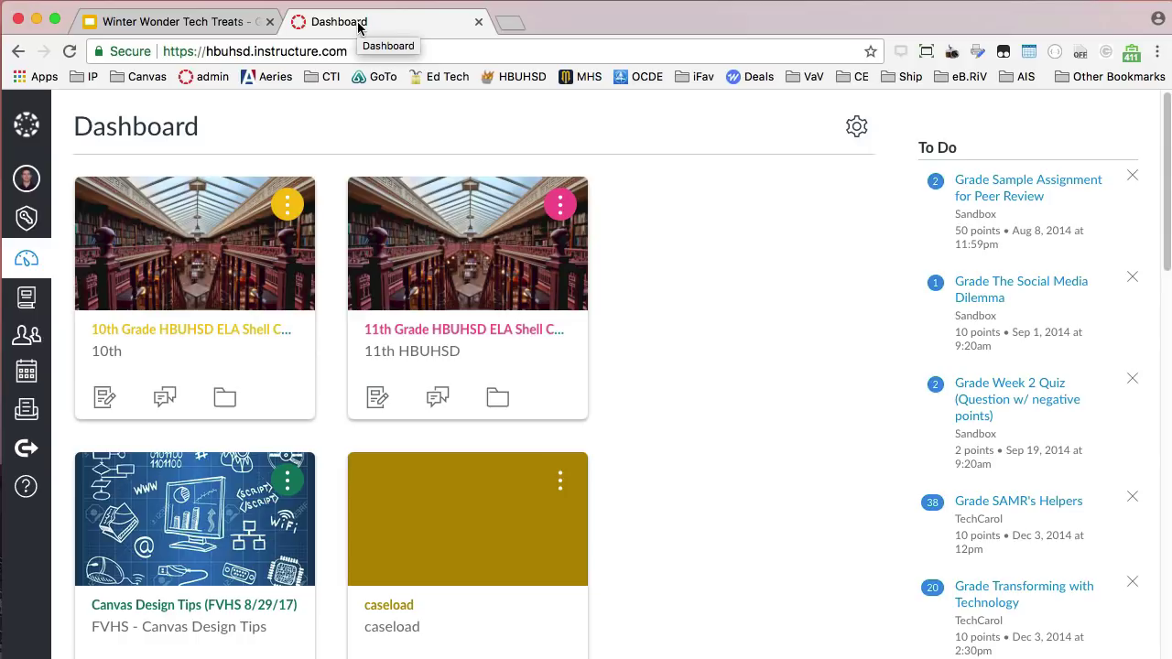
pyautogui.rightClick(424, 28)
pyautogui.click(448, 95)
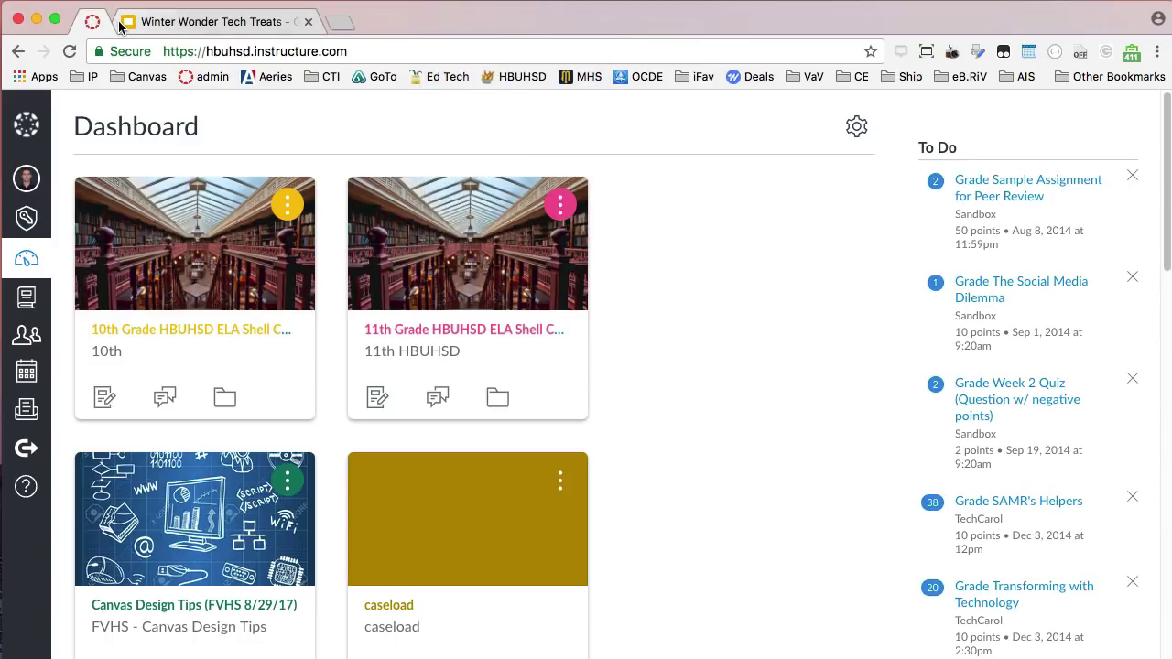
pyautogui.click(124, 26)
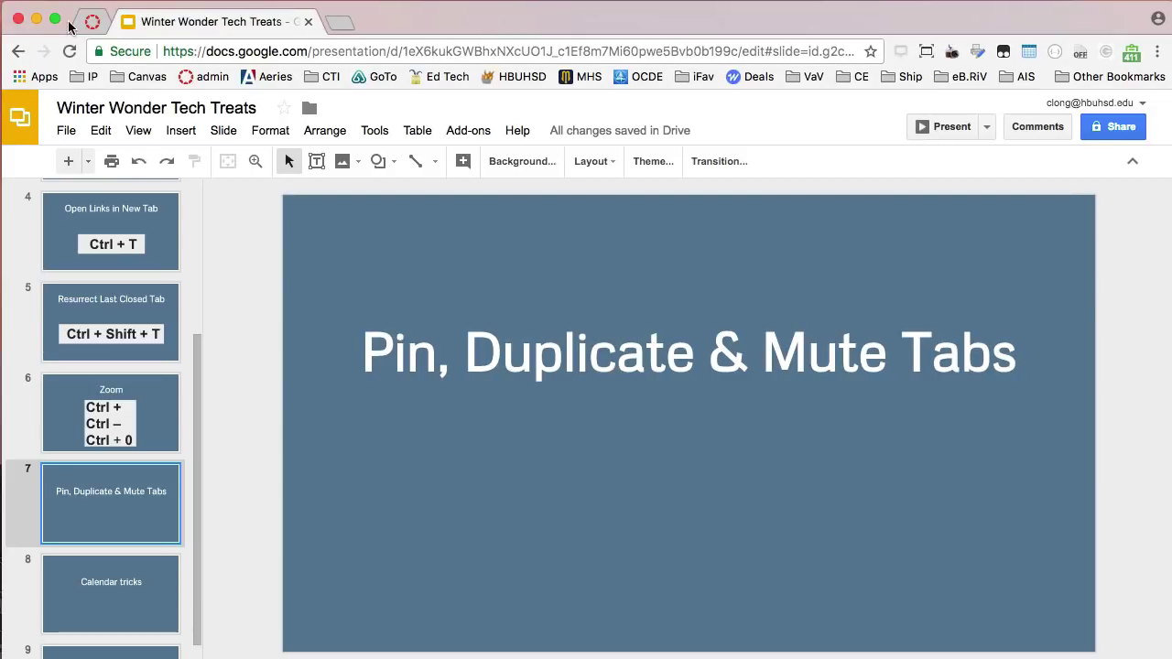
# Open drive.google.com in a new tab and pin that tab.
pyautogui.click(339, 29)
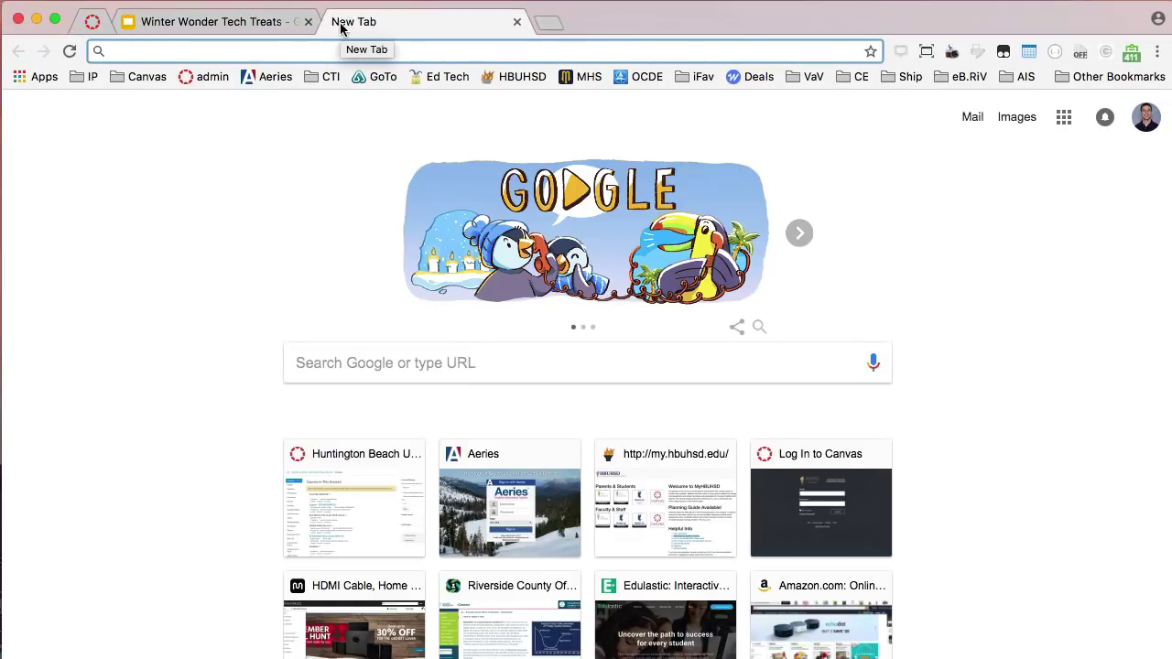
pyautogui.write('drive.google.com')
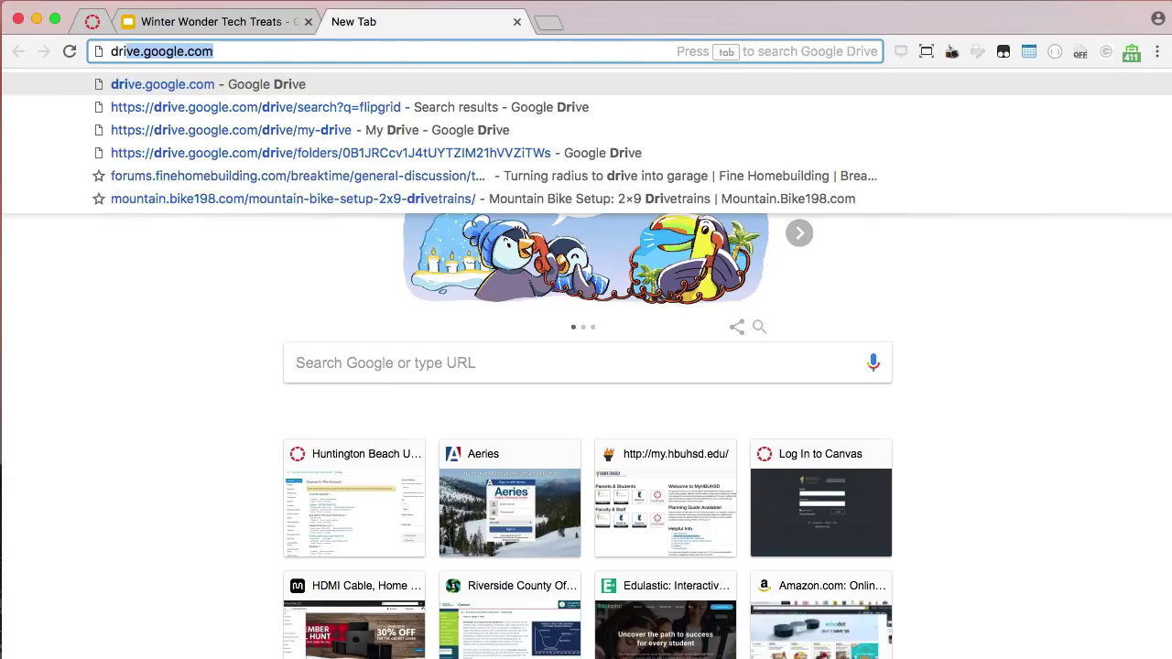
pyautogui.press('Return')
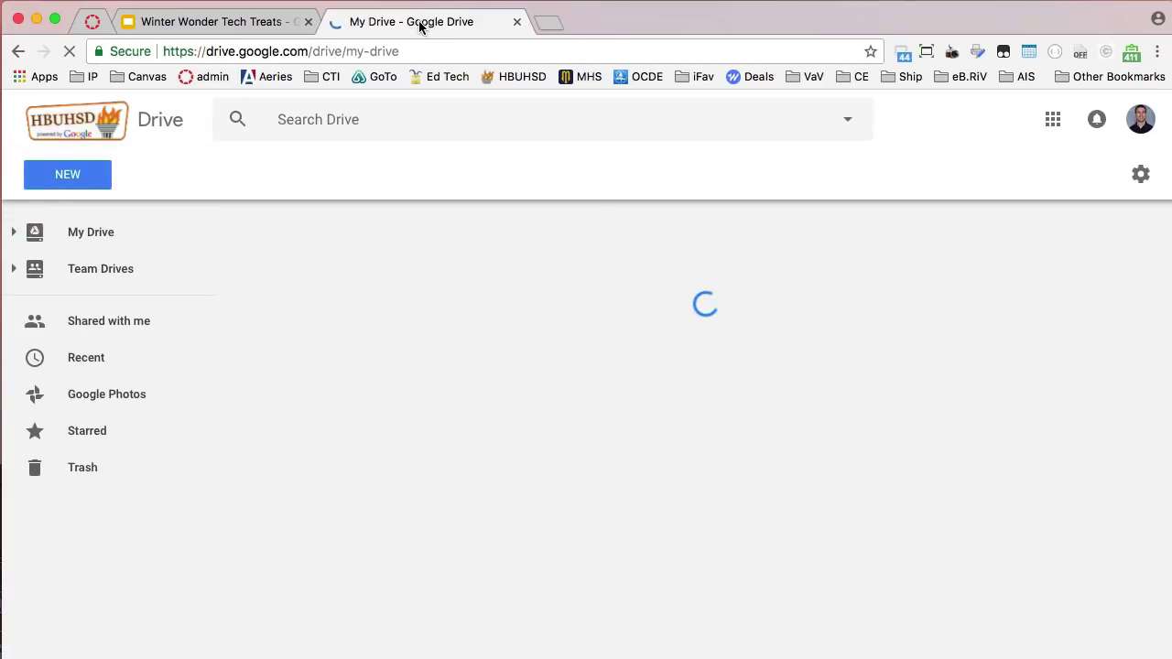
pyautogui.rightClick(419, 26)
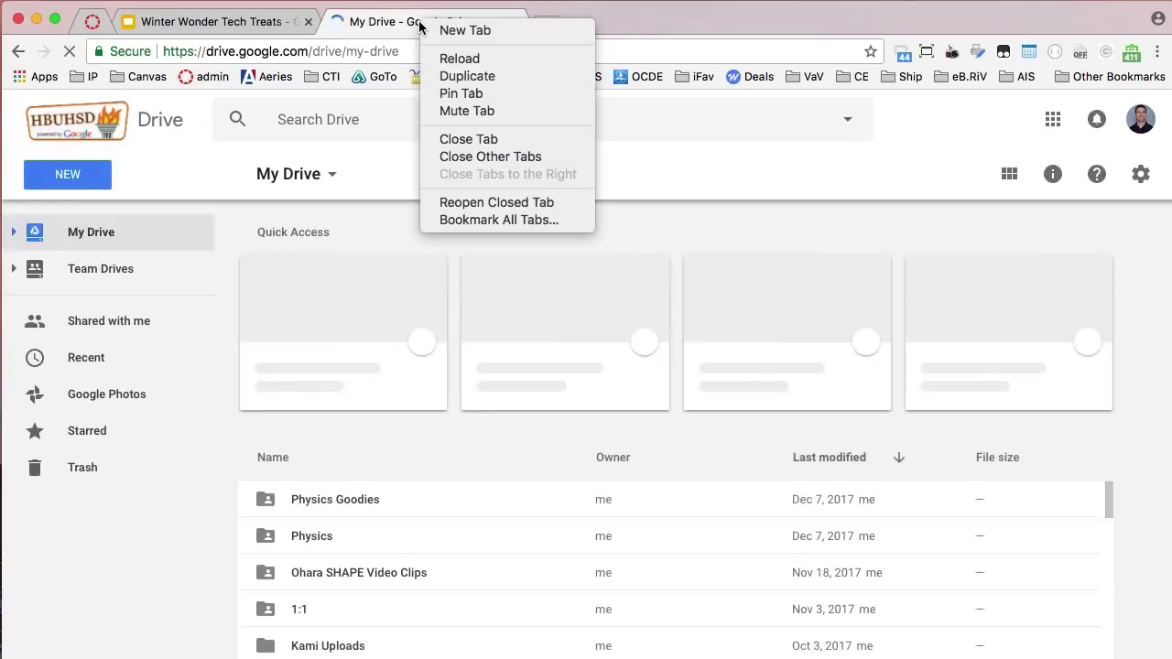
pyautogui.click(453, 95)
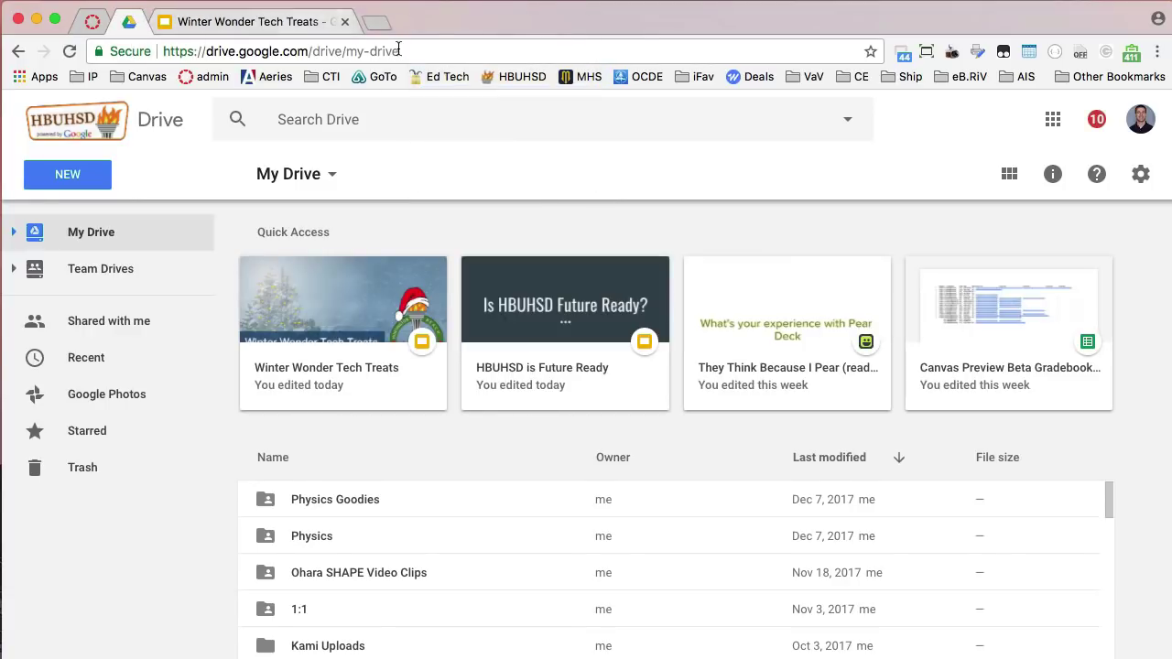
# Open the week view of Google Calendar in a new tab and pin that tab.
pyautogui.click(377, 26)
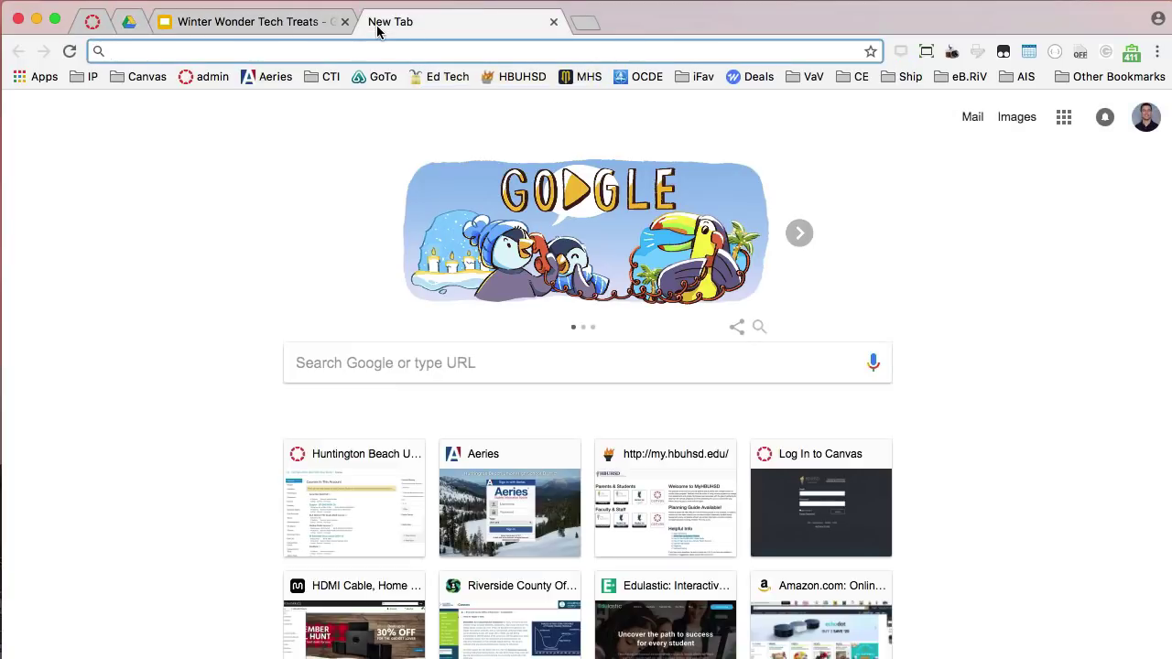
pyautogui.write('c')
pyautogui.press('BackSpace')
pyautogui.press('BackSpace')
pyautogui.write('CALEN DA')
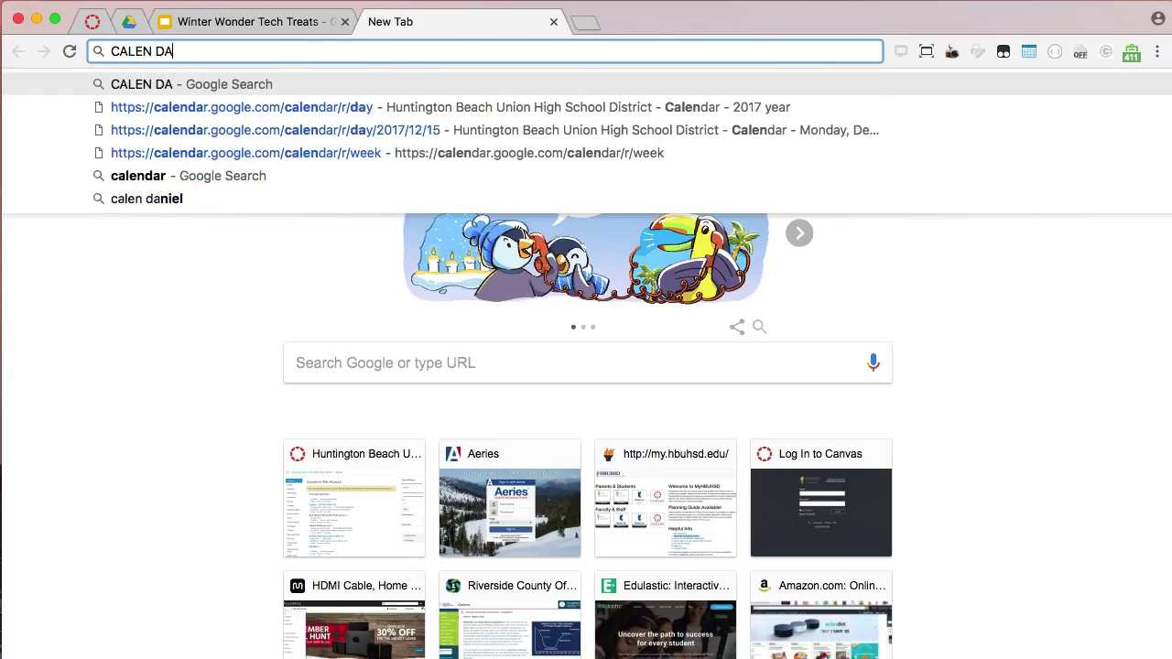
pyautogui.press('Return')
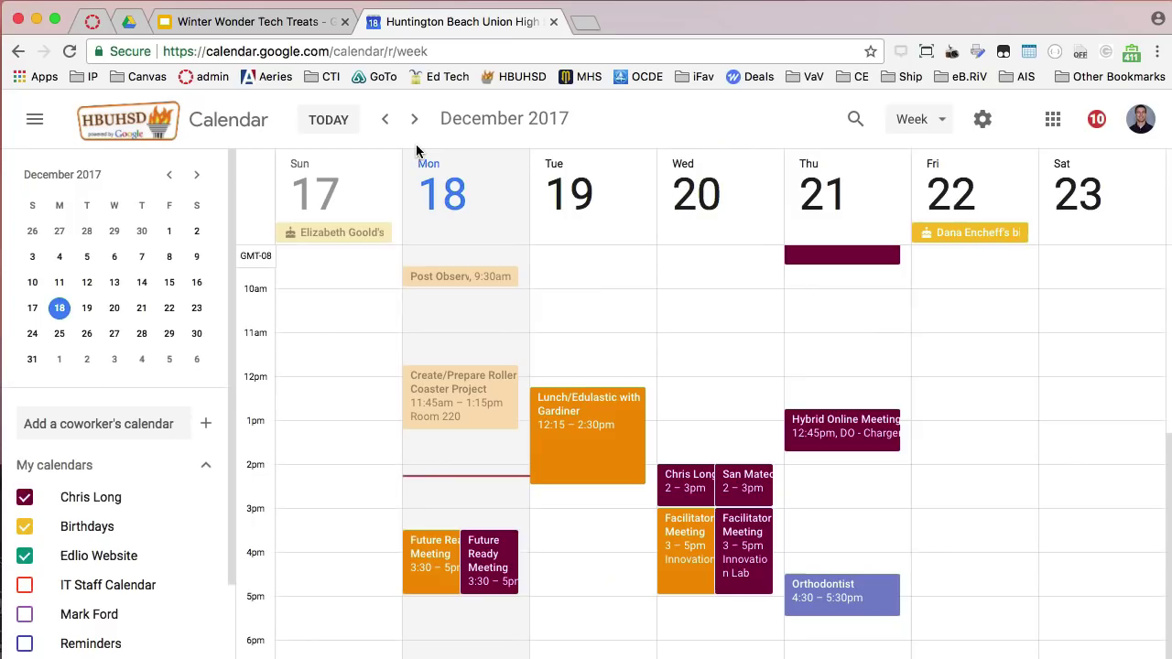
pyautogui.rightClick(443, 25)
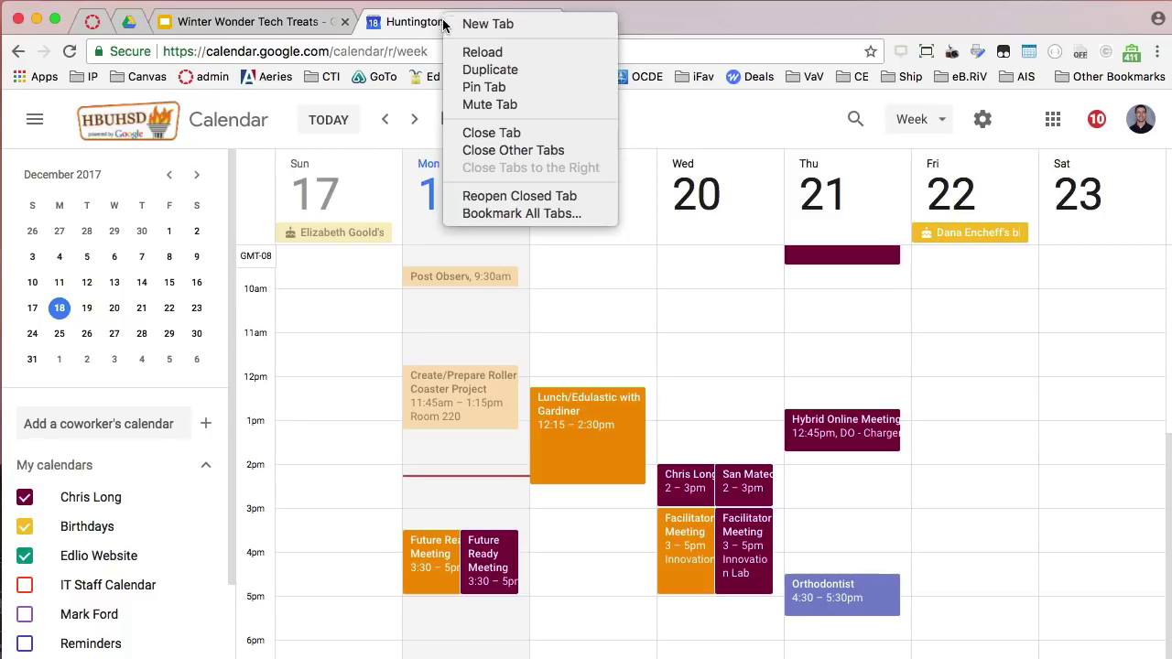
pyautogui.click(467, 87)
# Reorder the pinned tabs so that Calendar comes first, followed by Drive and Canvas.
pyautogui.moveTo(165, 26); pyautogui.dragTo(110, 35)
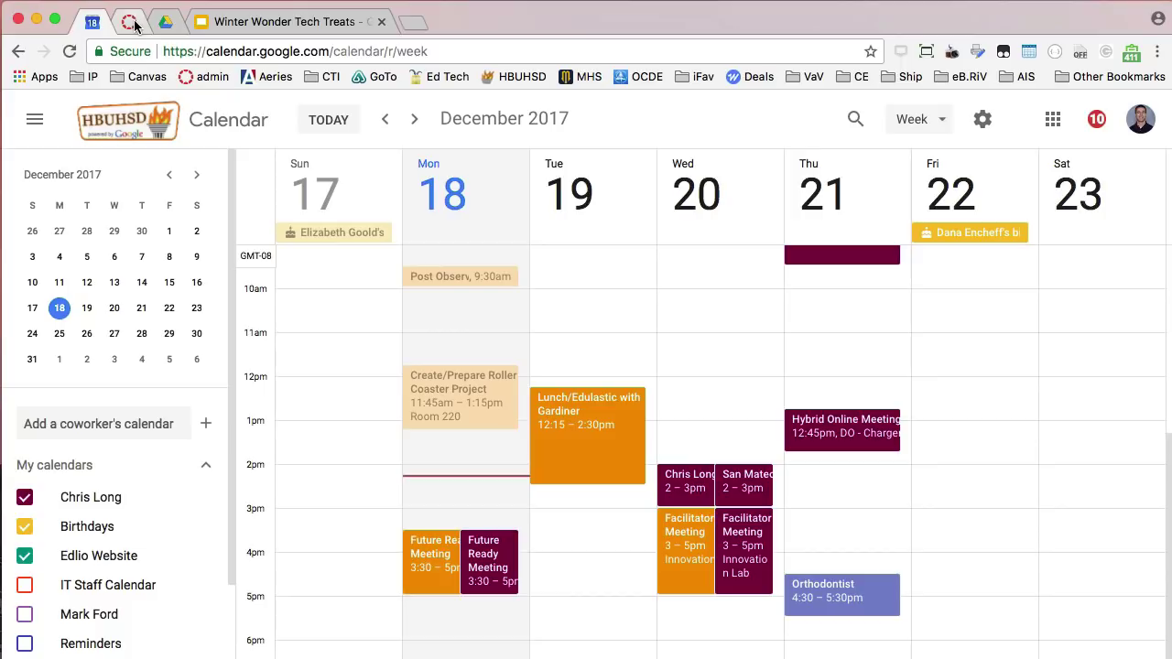
pyautogui.moveTo(163, 23); pyautogui.dragTo(129, 23)
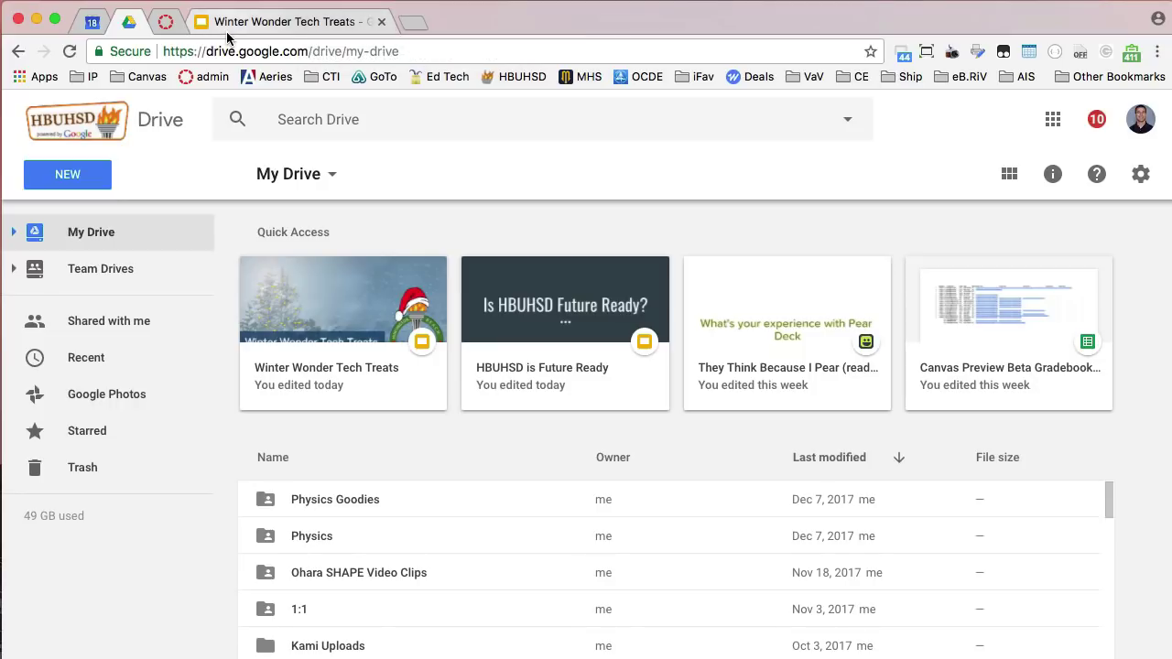
# Mute the tab playing the YouTube video "THE IMPOSSIBLE QUIZ!" and close it.
pyautogui.rightClick(159, 27)
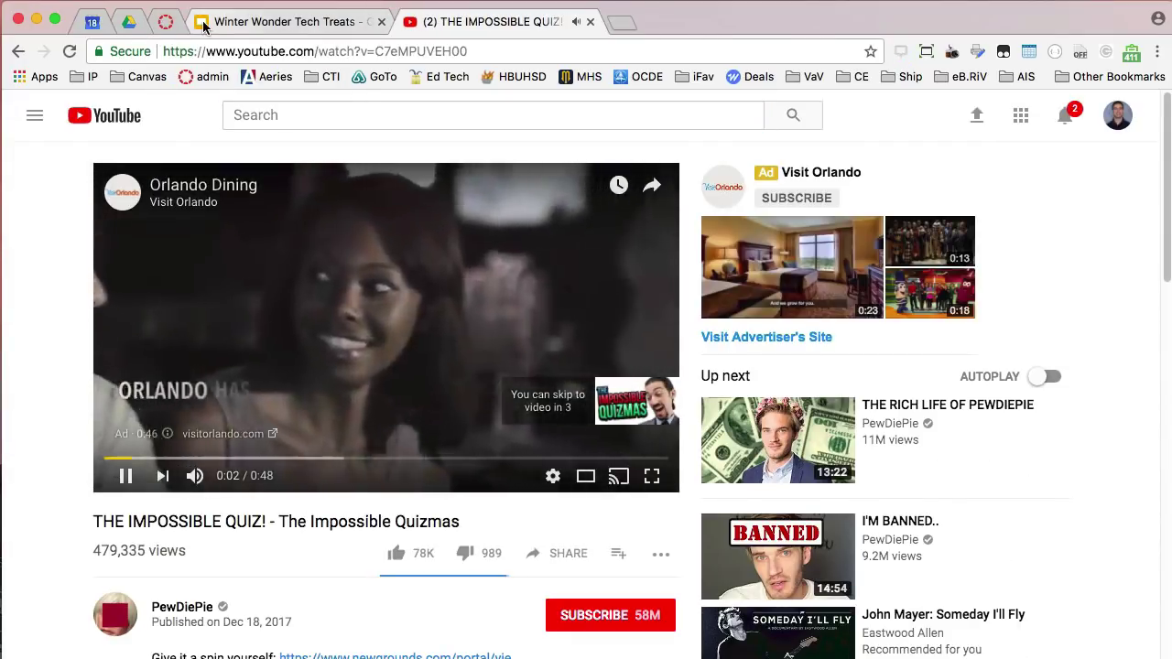
pyautogui.rightClick(453, 24)
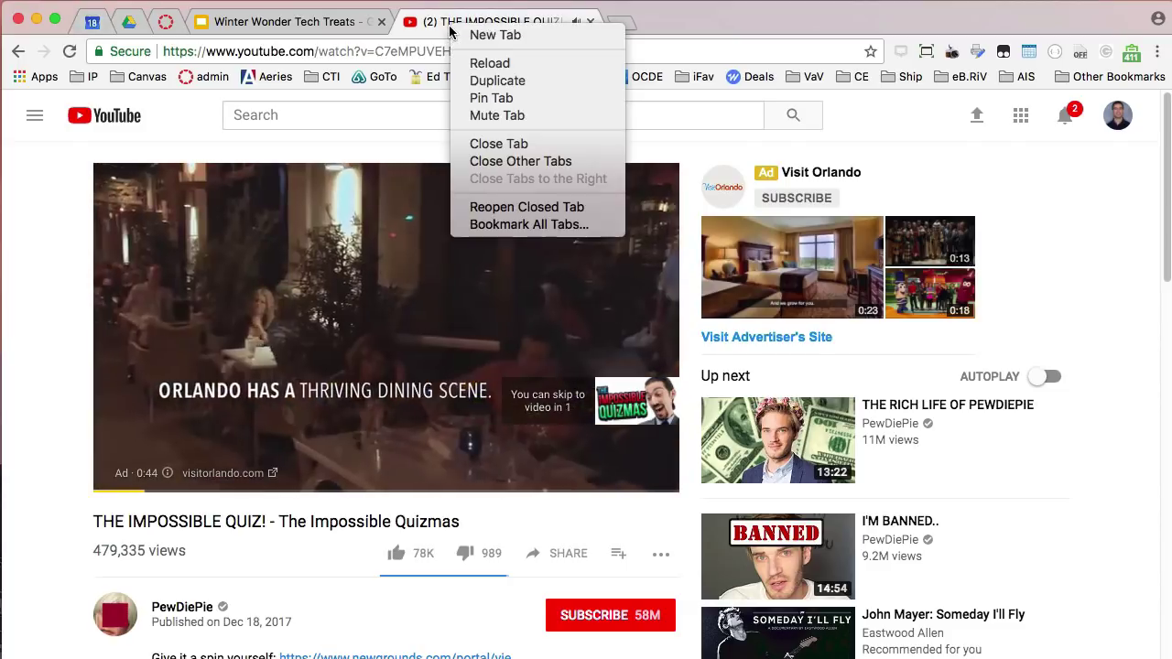
pyautogui.click(561, 116)
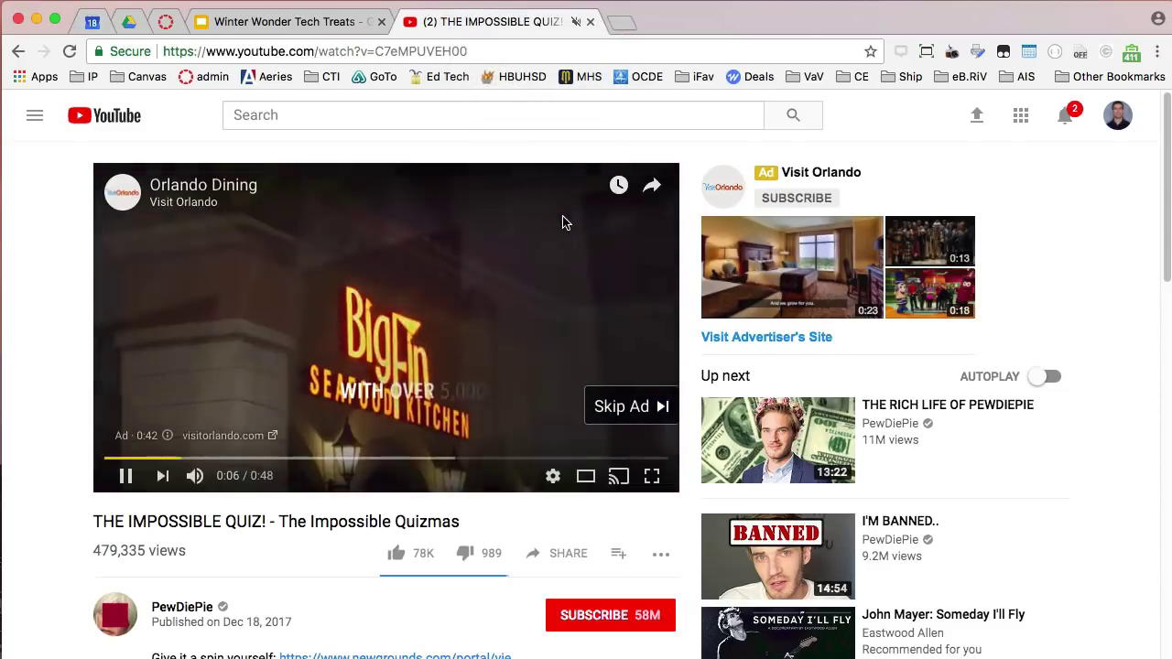
pyautogui.click(589, 21)
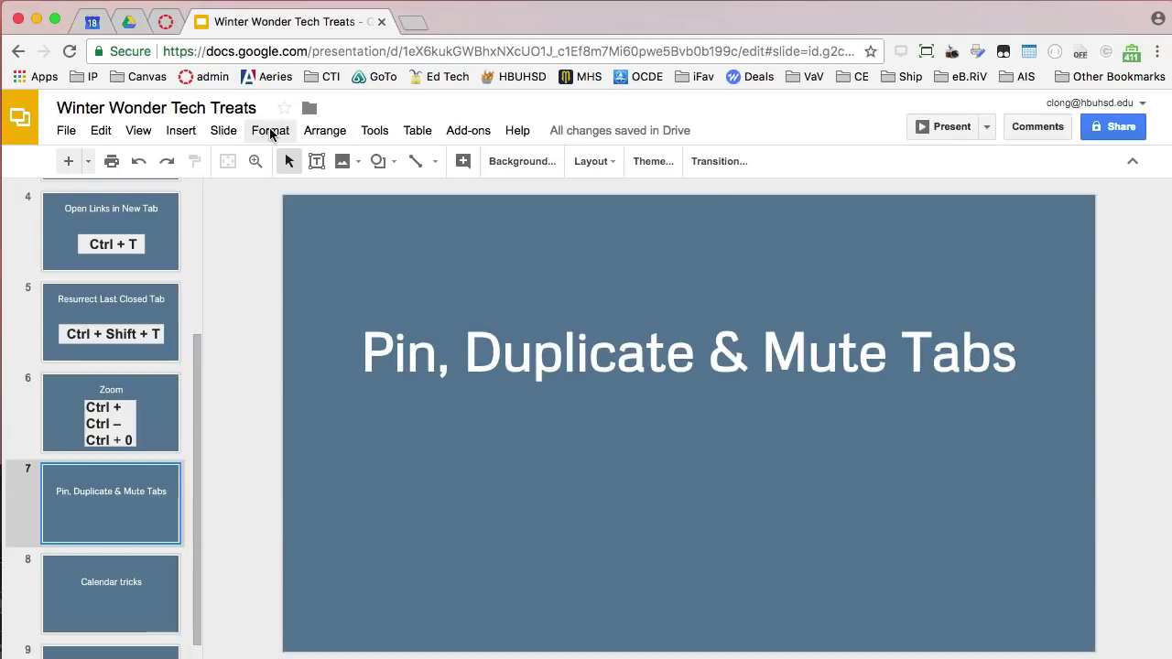
# Duplicate the tab of the Winter Wonder Tech Treats presentation.
pyautogui.rightClick(241, 25)
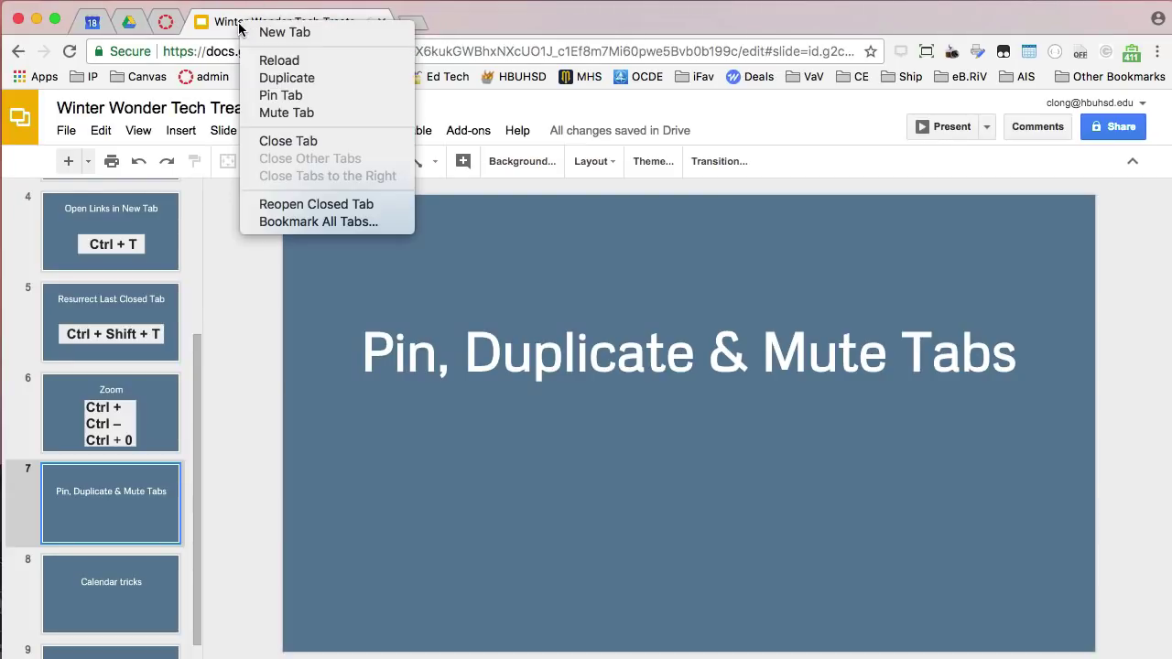
pyautogui.click(321, 77)
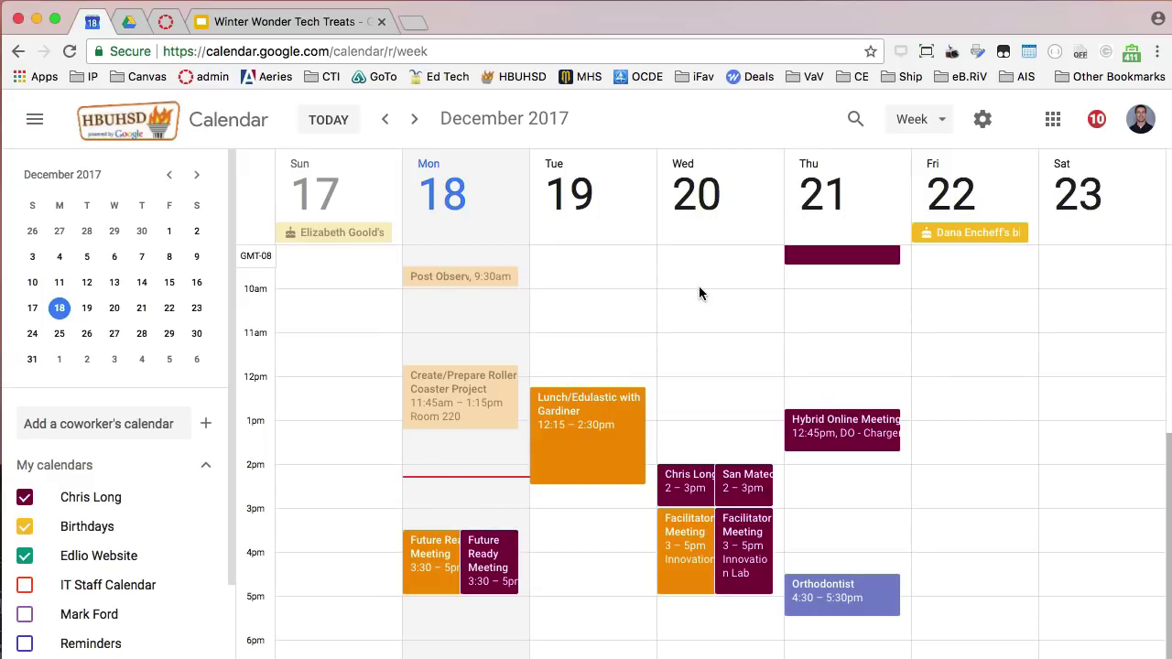
# Switch the calendar through the Day, Week, Year, Month and 4 days views in turn.
pyautogui.press('d')
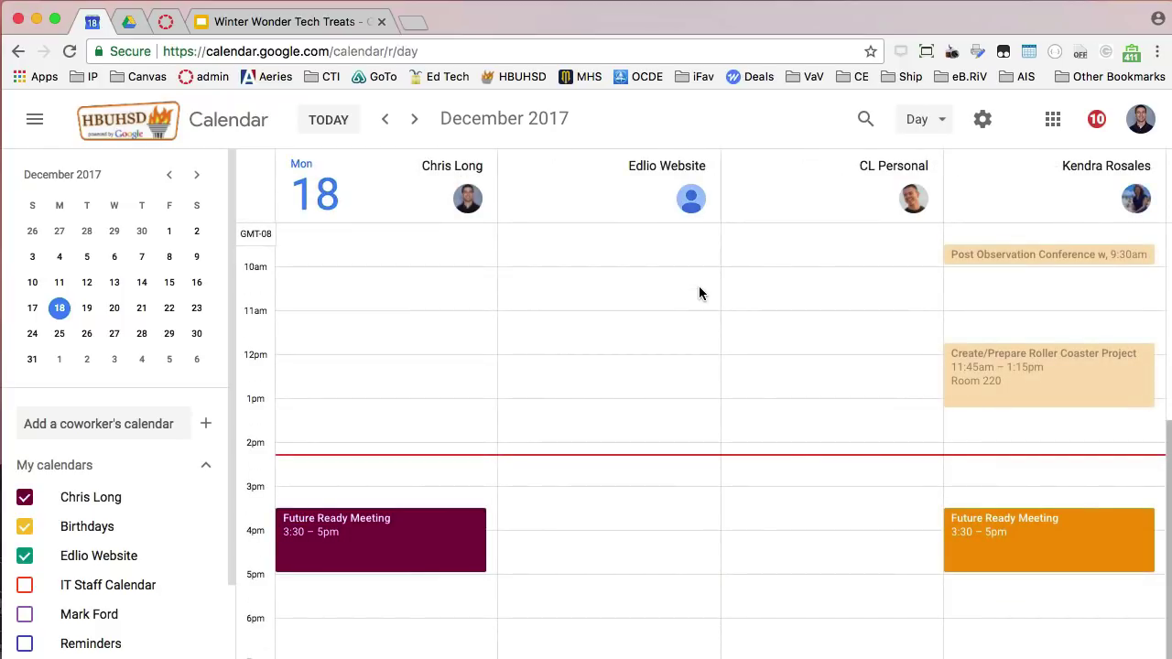
pyautogui.press('w')
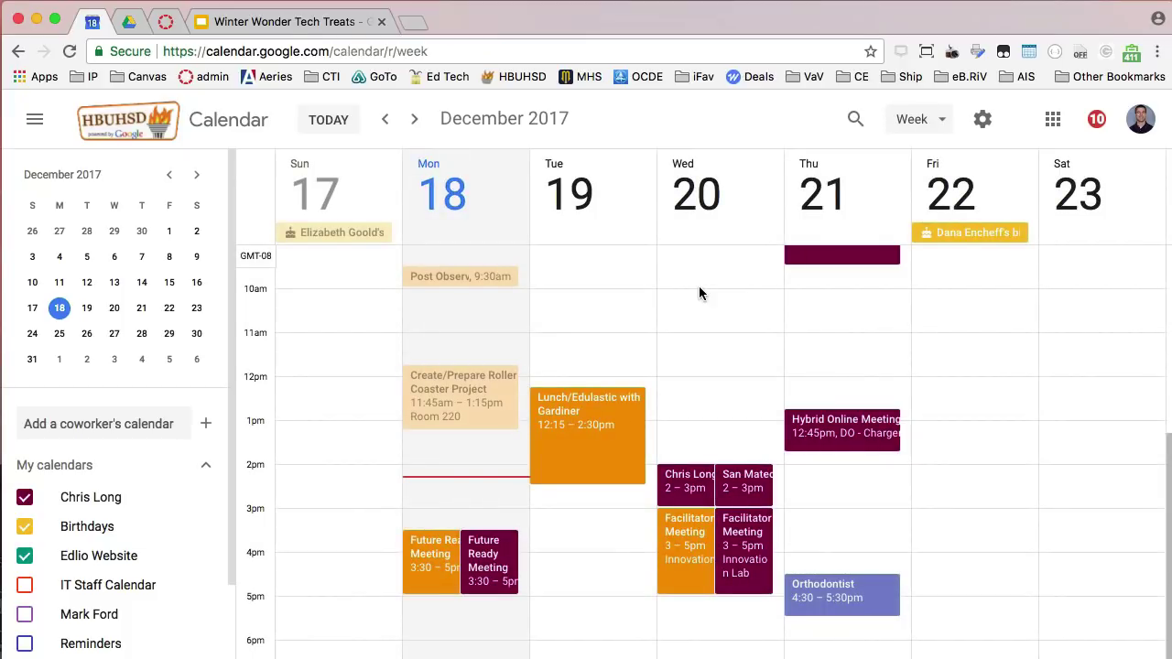
pyautogui.press('y')
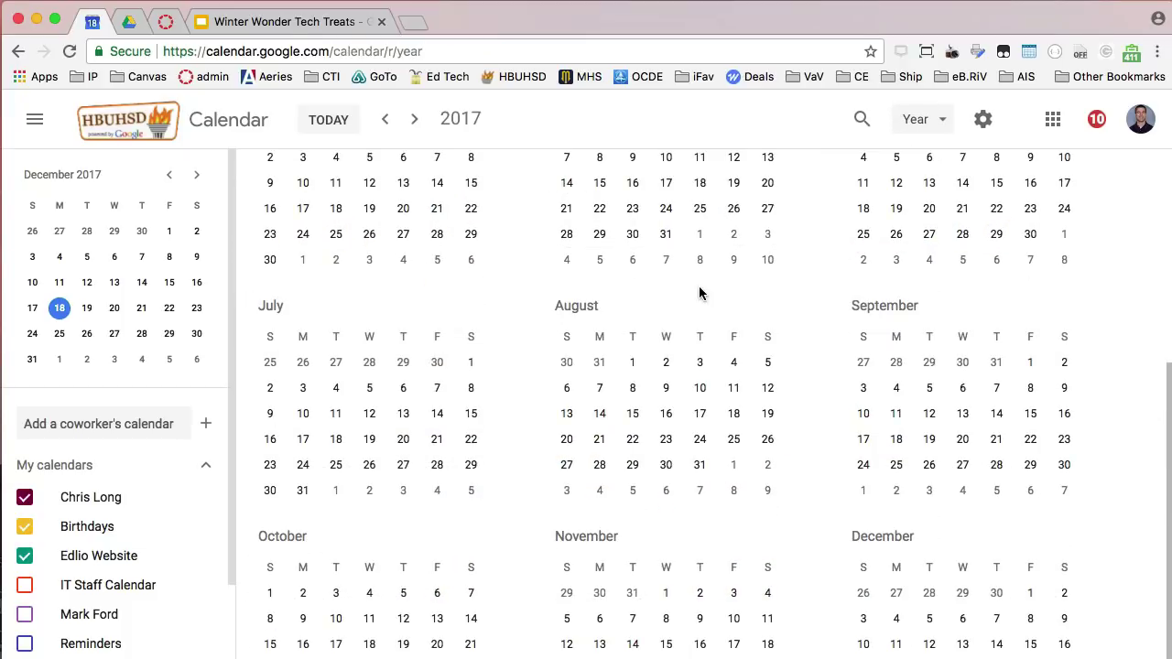
pyautogui.press('m')
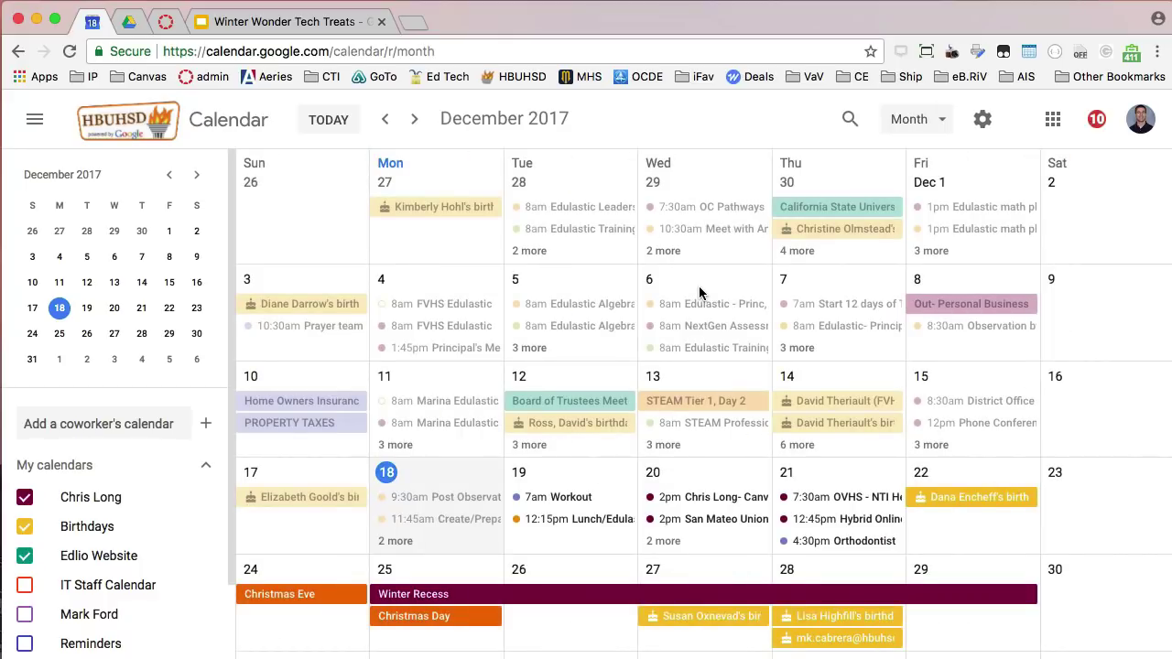
pyautogui.press('x')
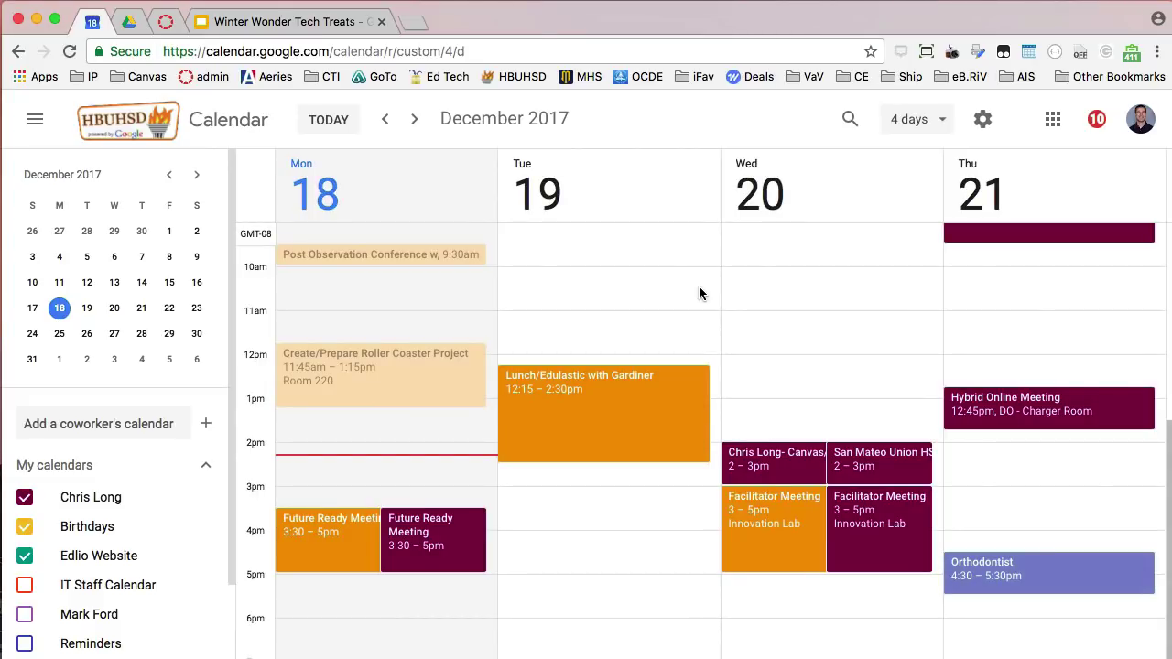